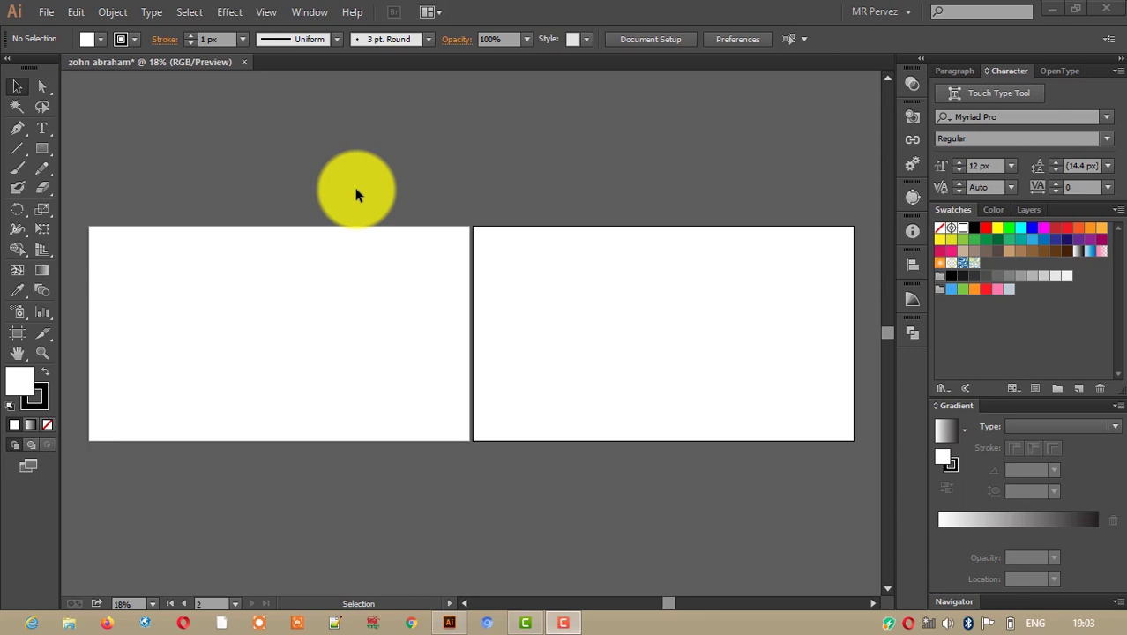
After cancelling a Ctrl+K preview, reopen General preferences and select the 1 px Keyboard Increment value.
key(ctrl+k)
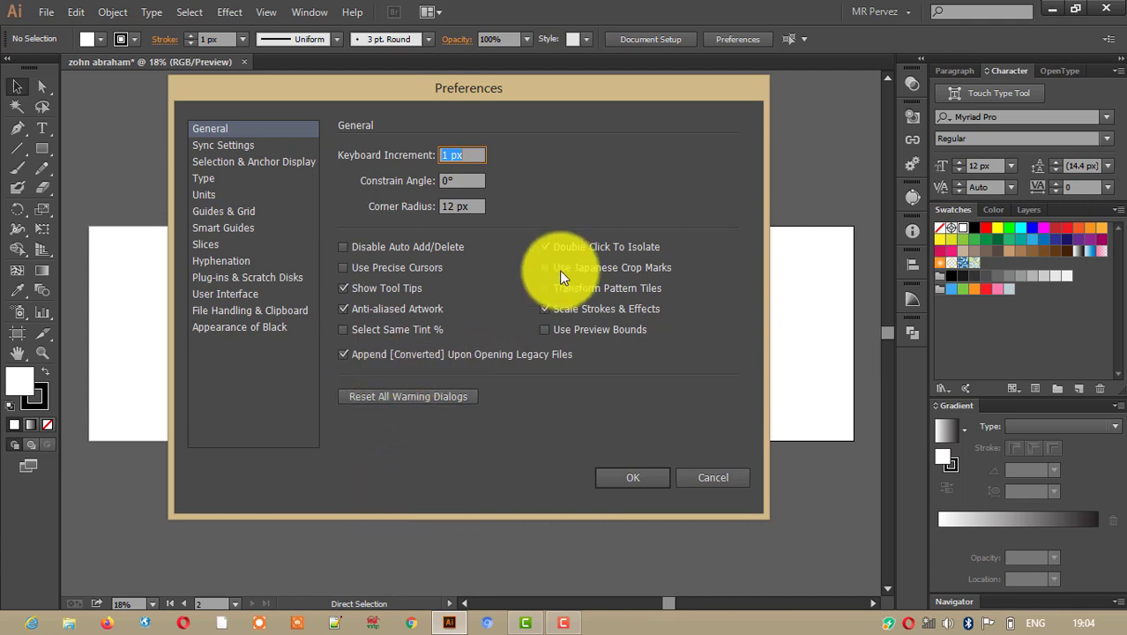
click(692, 478)
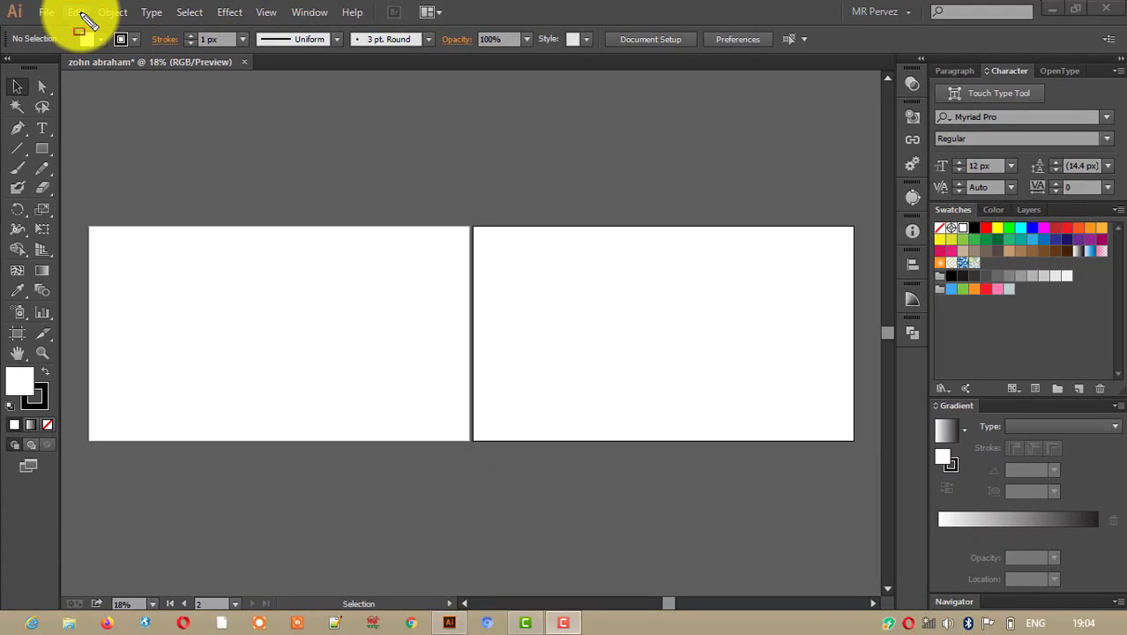
click(77, 12)
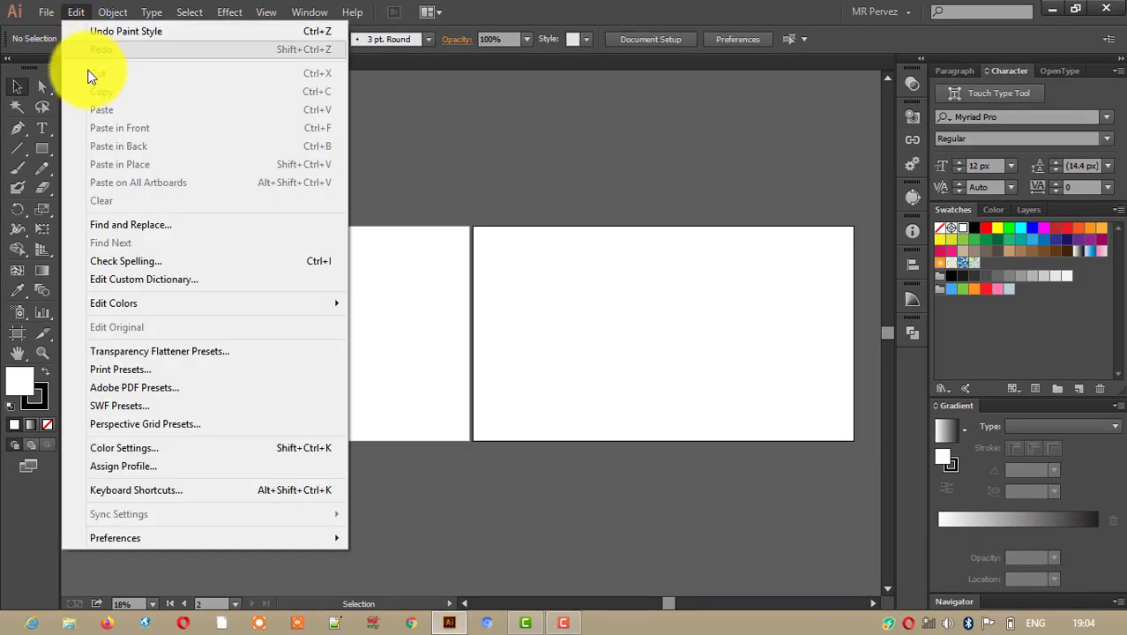
mouse_move(115, 538)
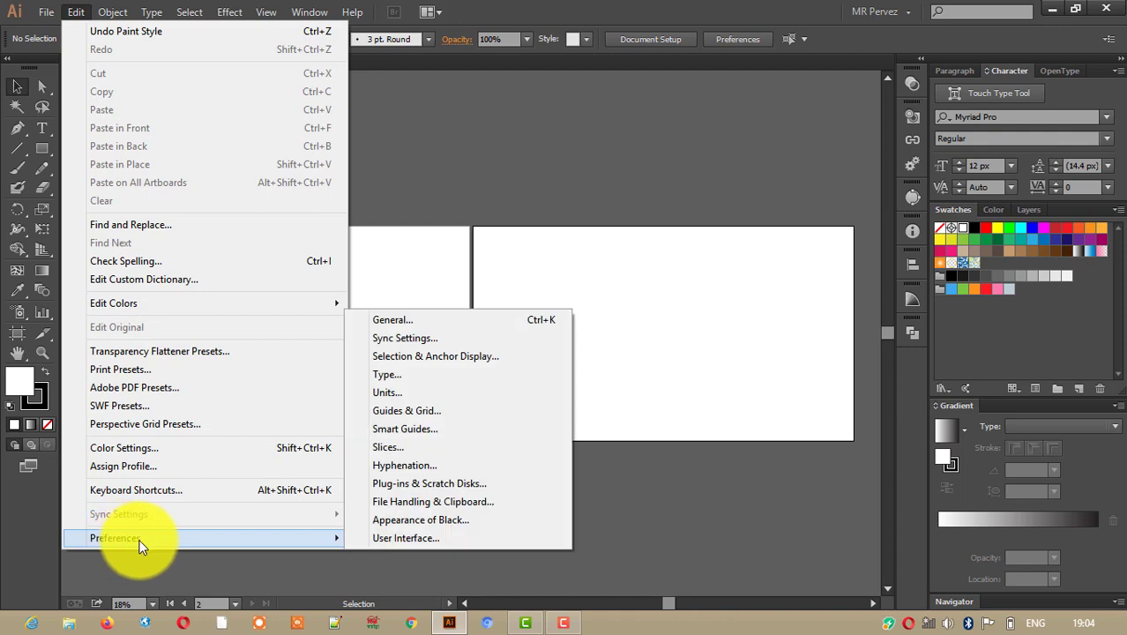
click(415, 323)
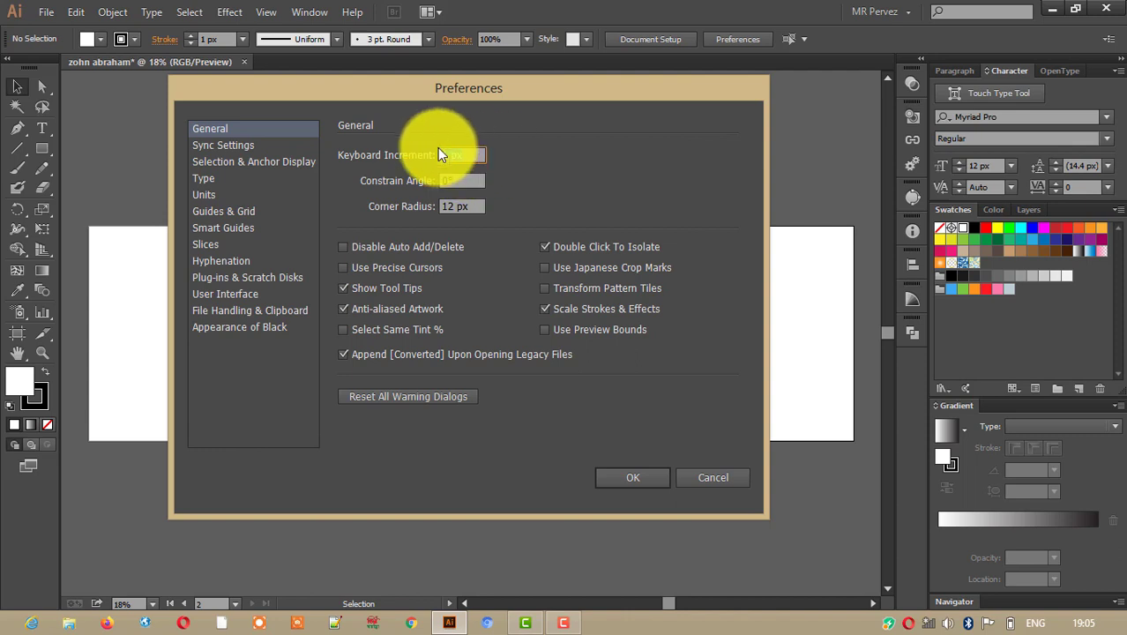
click(459, 156)
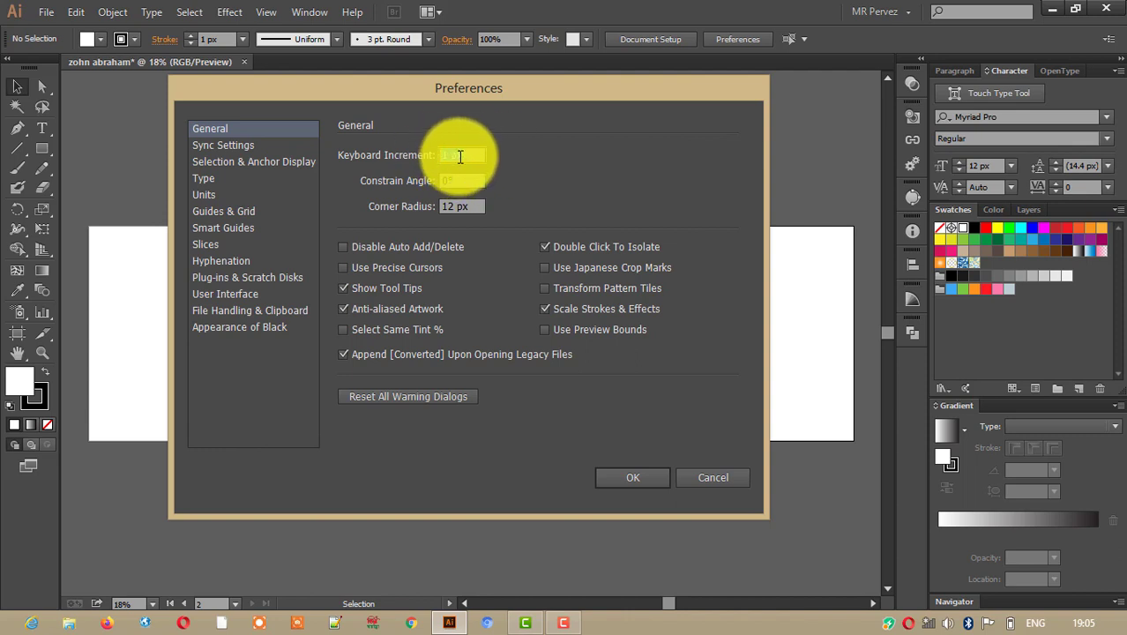
double_click(459, 156)
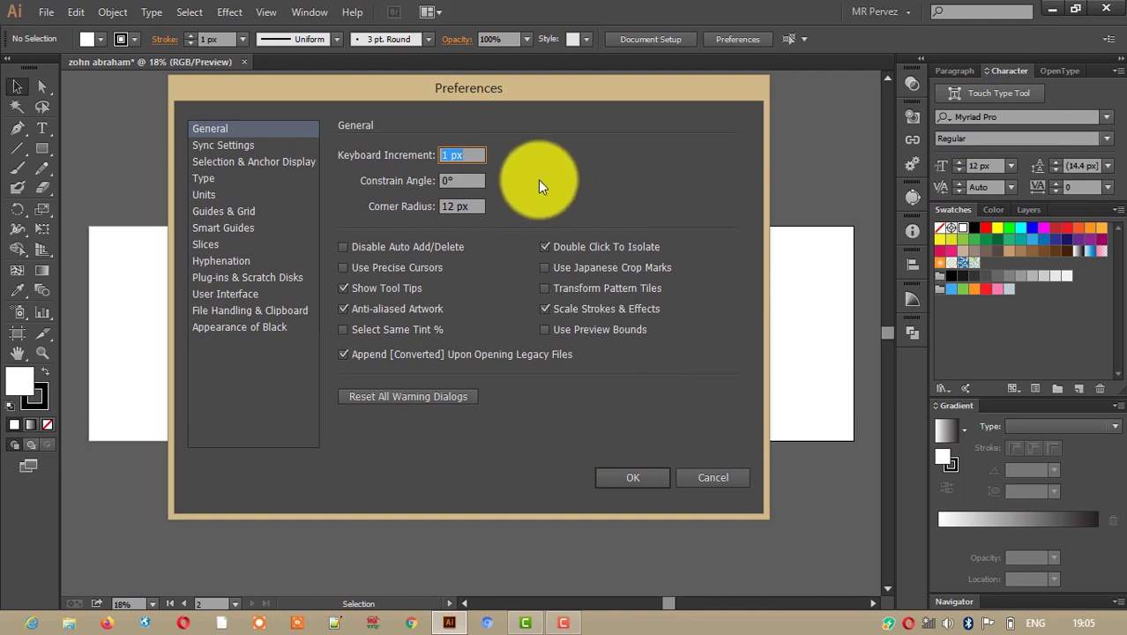
click(229, 147)
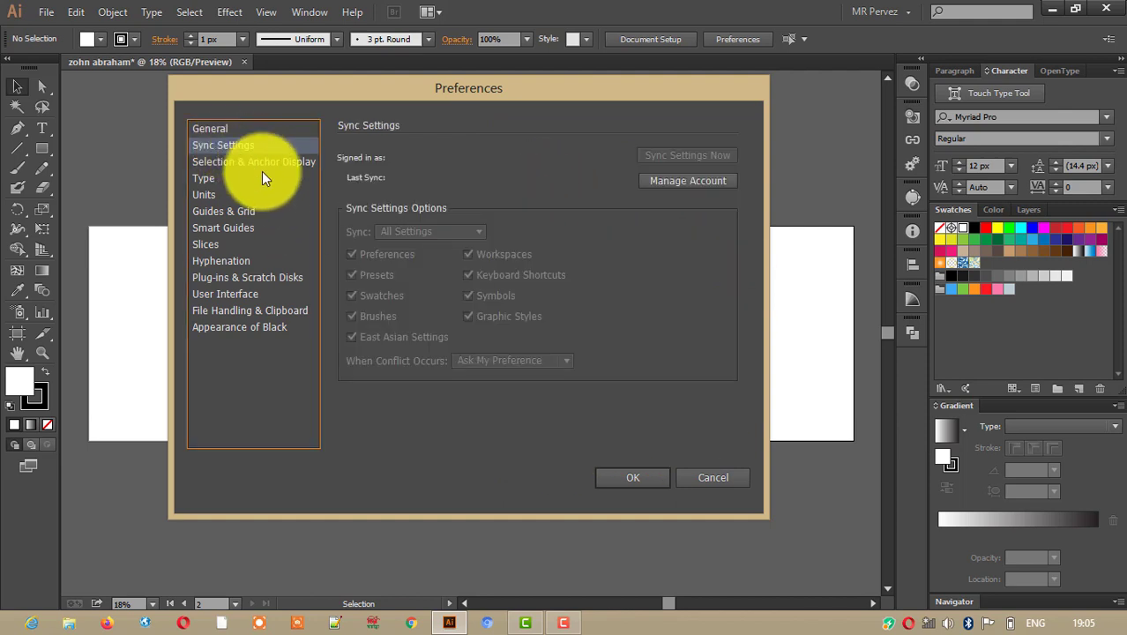
click(238, 162)
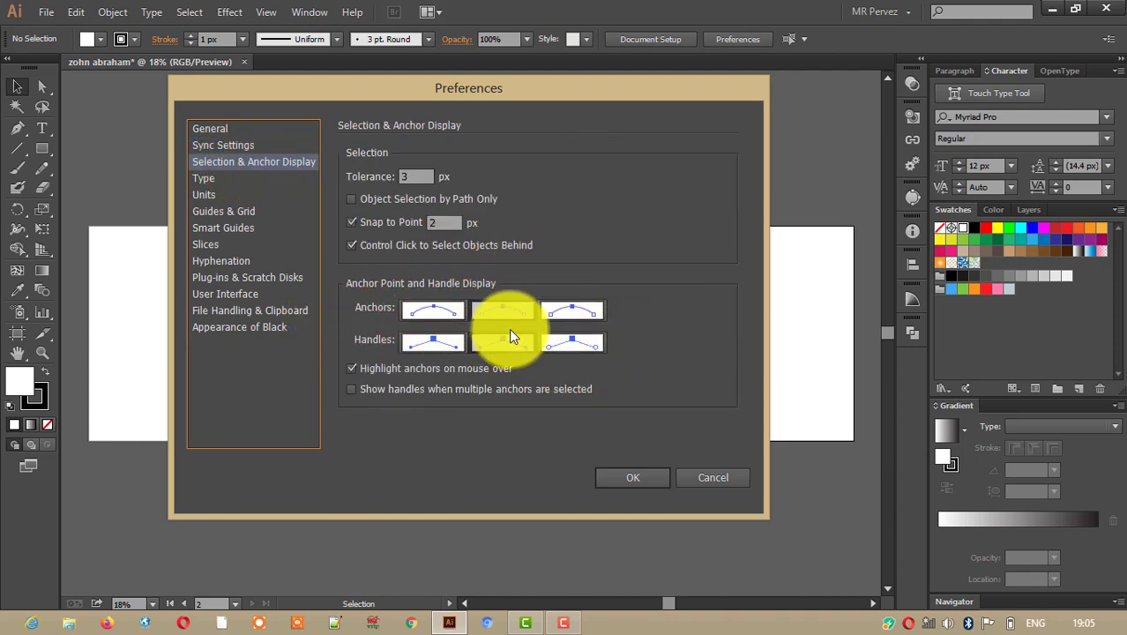
click(196, 176)
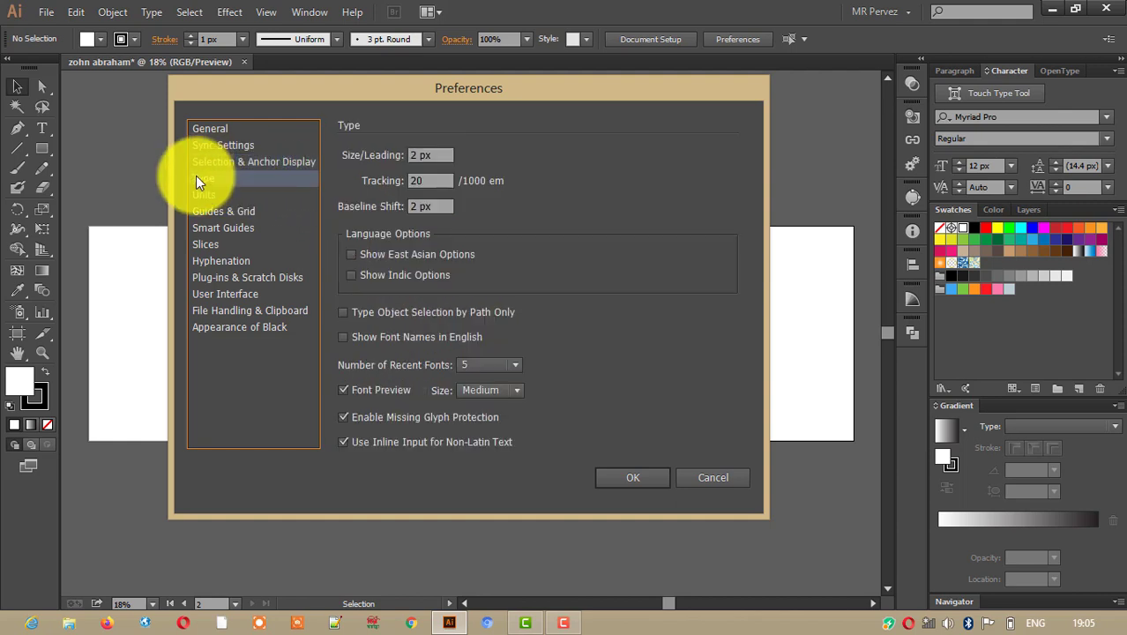
click(208, 196)
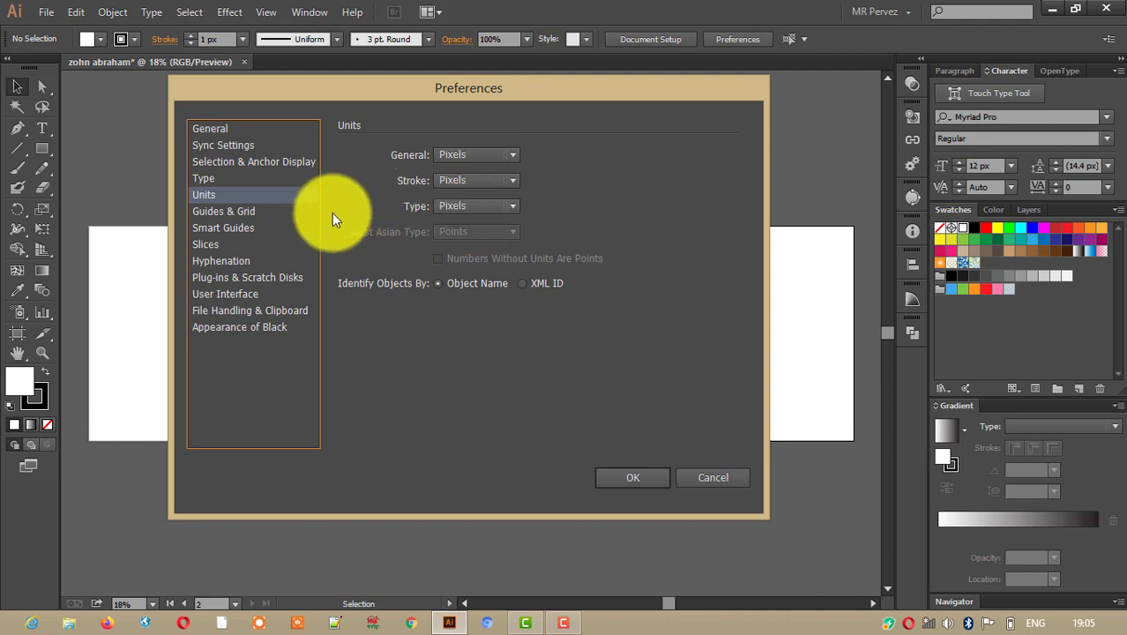
click(237, 212)
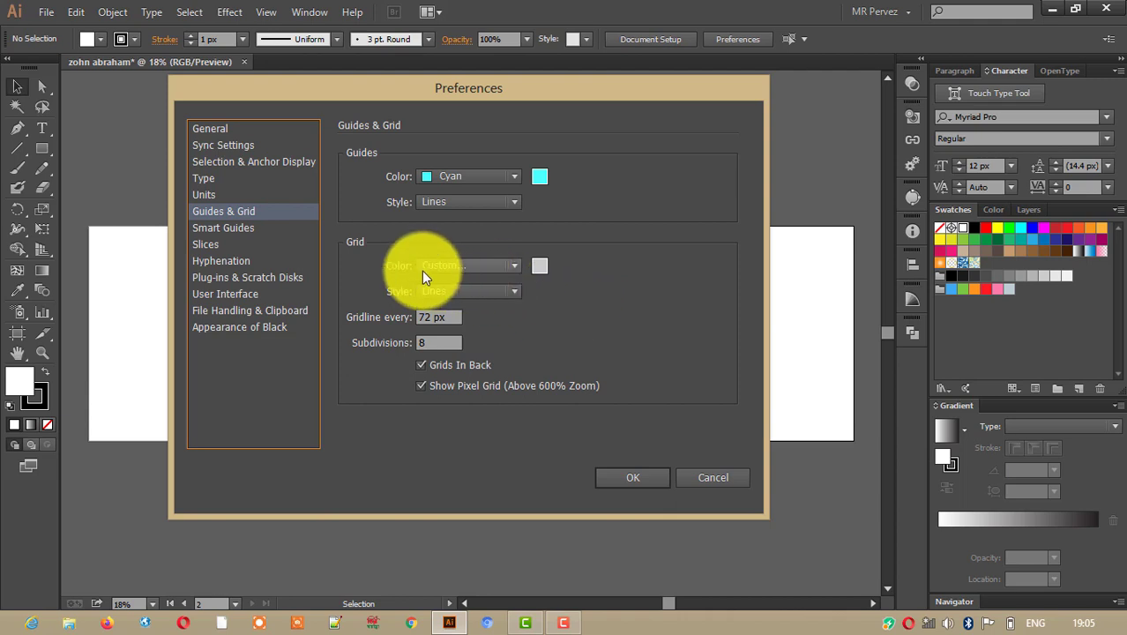
click(227, 231)
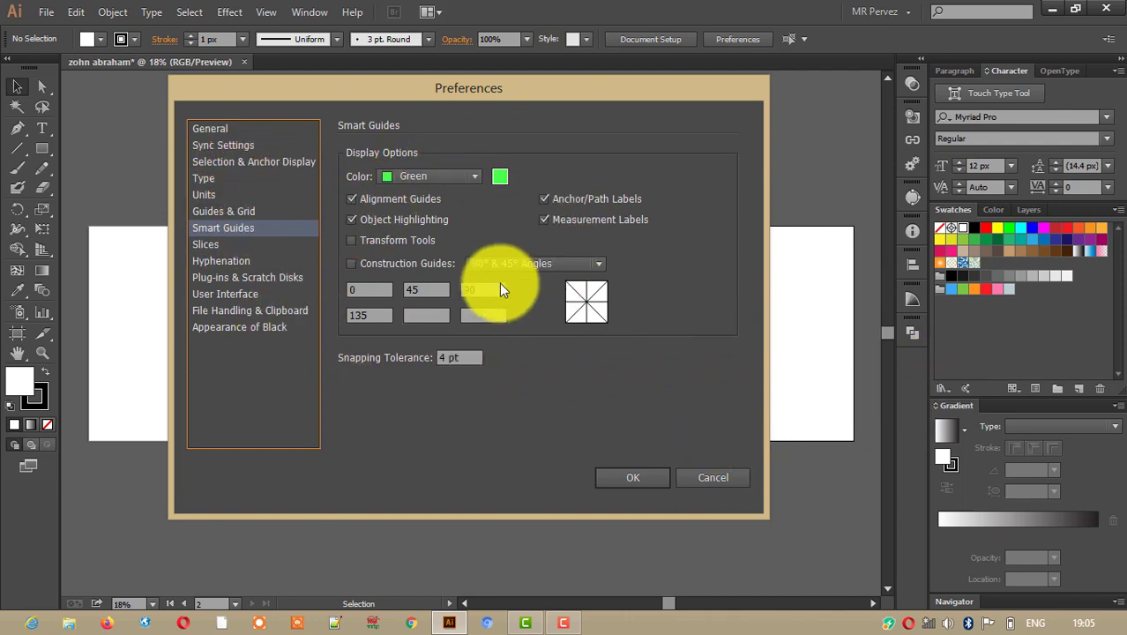
click(216, 129)
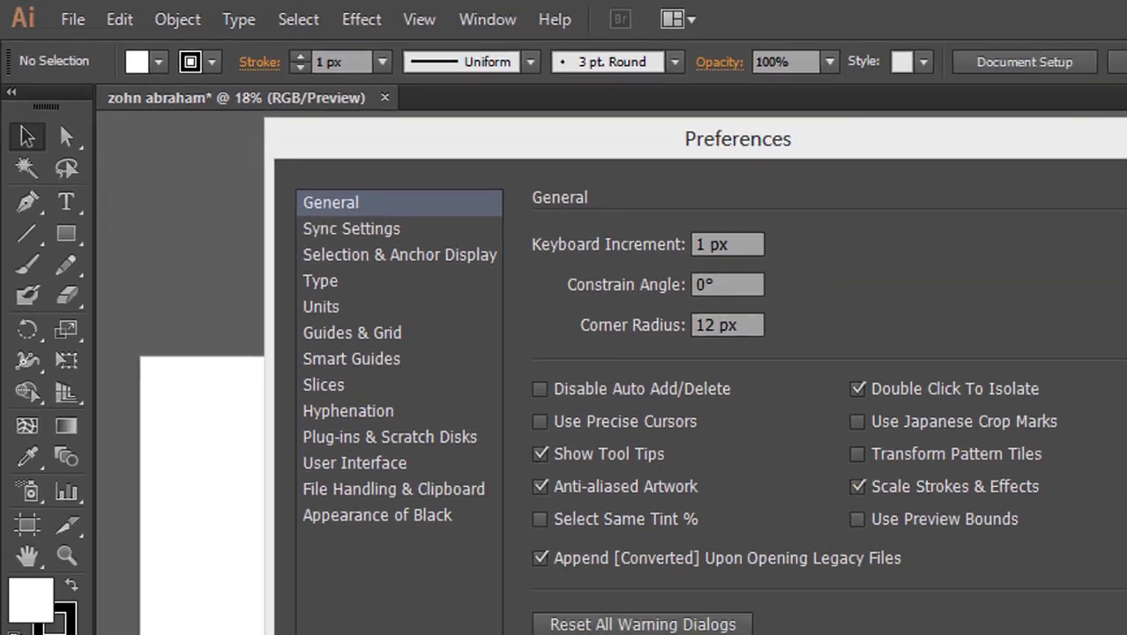
Accept the preferences with OK and switch to the Lasso tool.
click(646, 481)
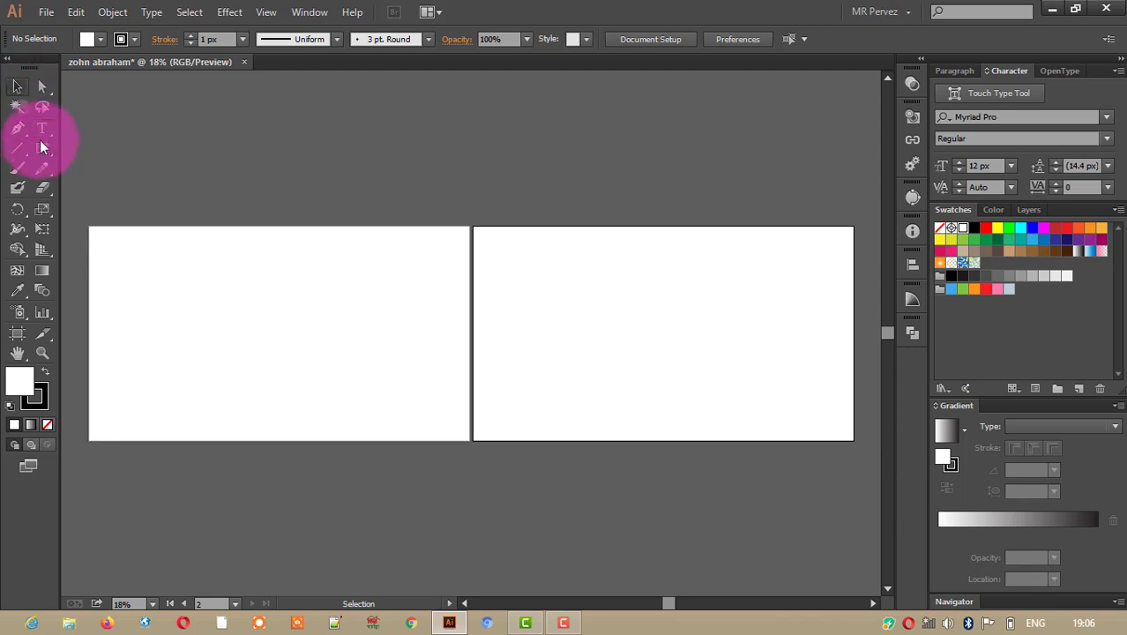
click(43, 107)
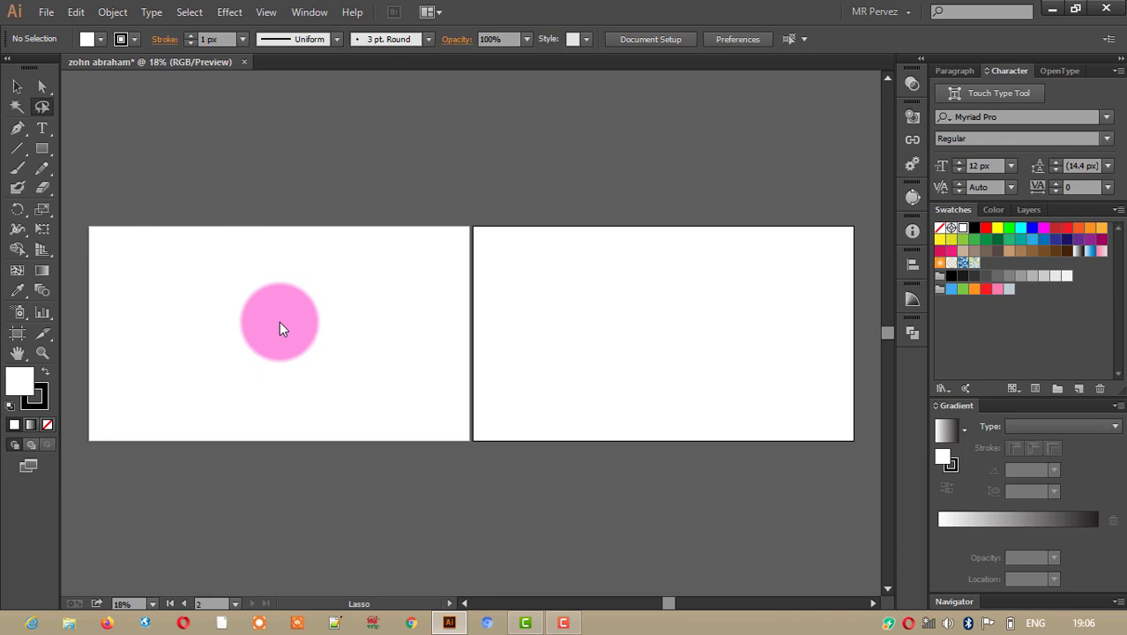
Enable Use Precise Cursors in the General preferences and confirm with OK.
key(ctrl+k)
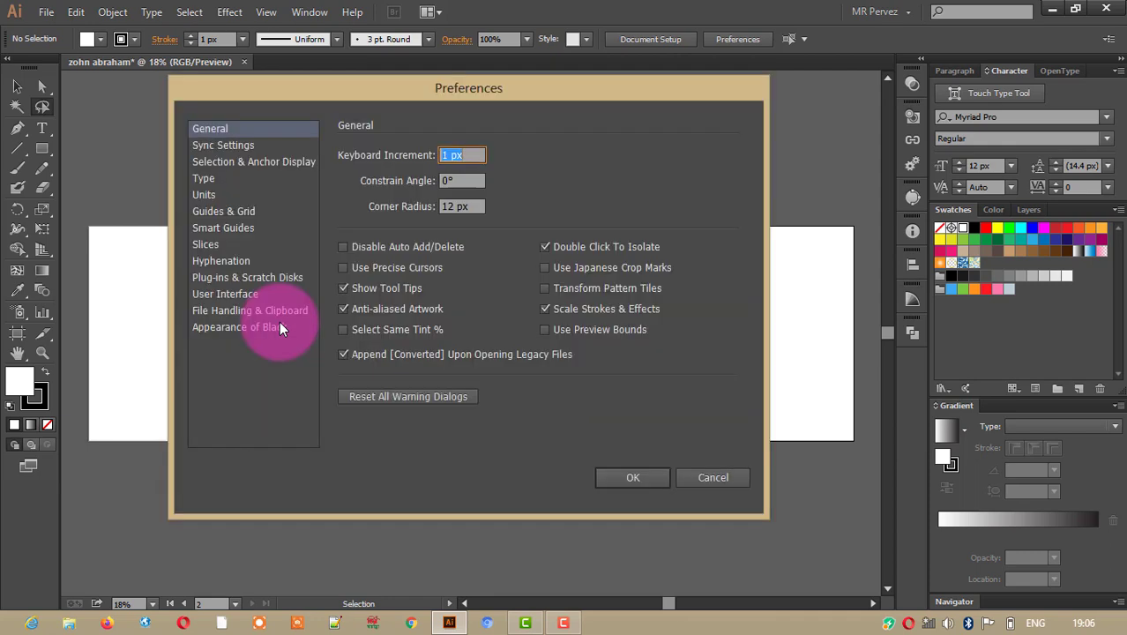
click(343, 267)
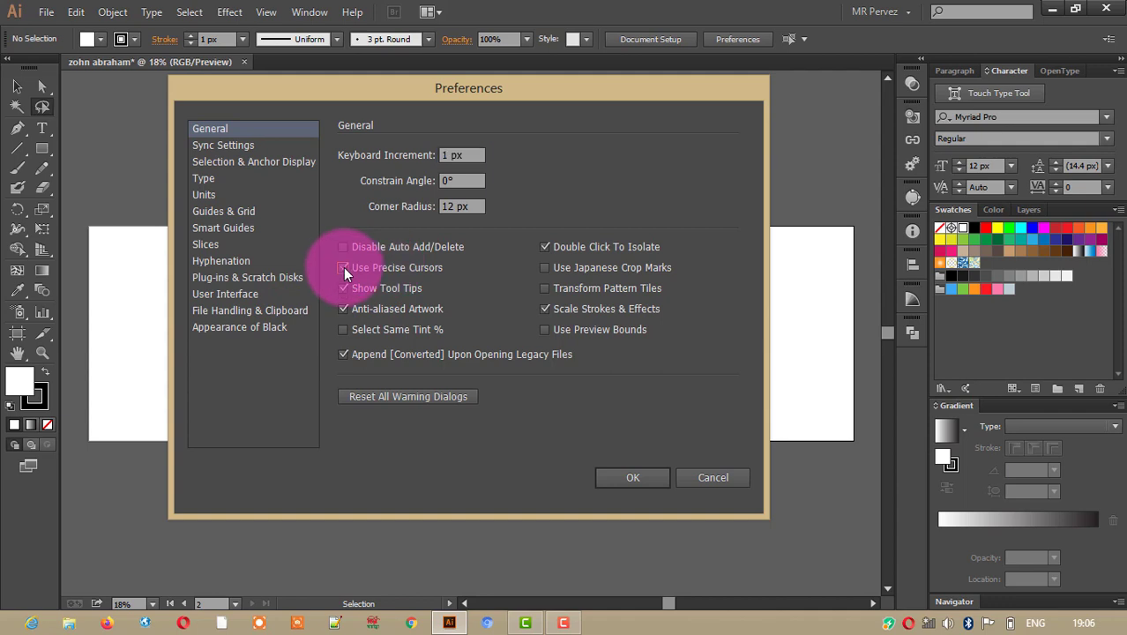
click(630, 470)
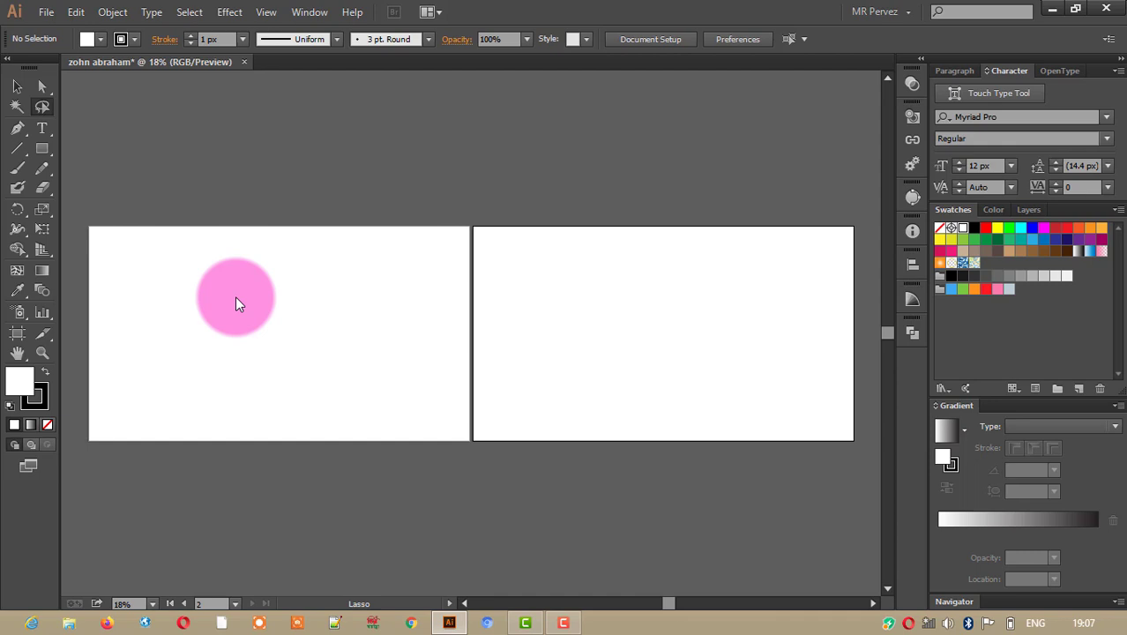
Uncheck Use Precise Cursors in General preferences, confirm, and point out the menu bar.
key(ctrl+k)
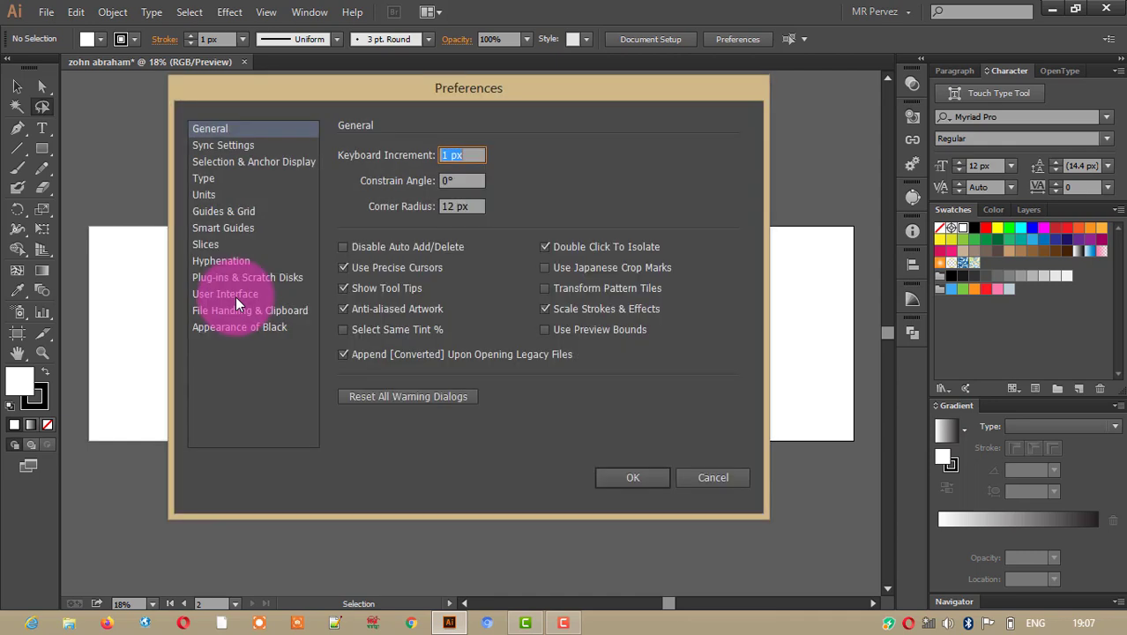
click(344, 267)
click(622, 479)
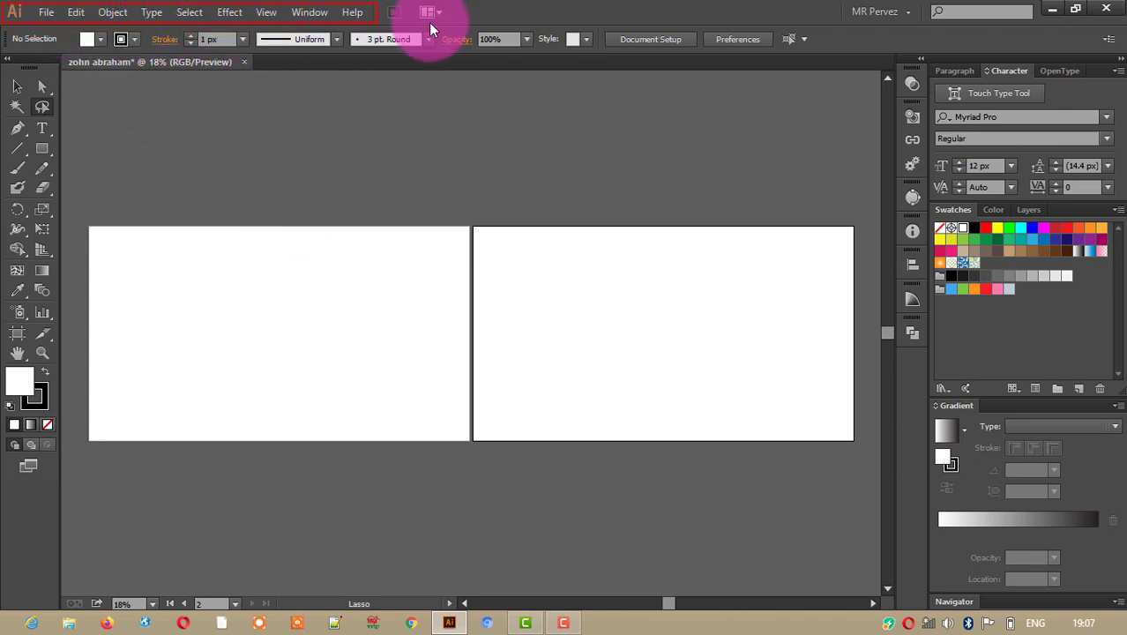
drag(5, 11, 477, 23)
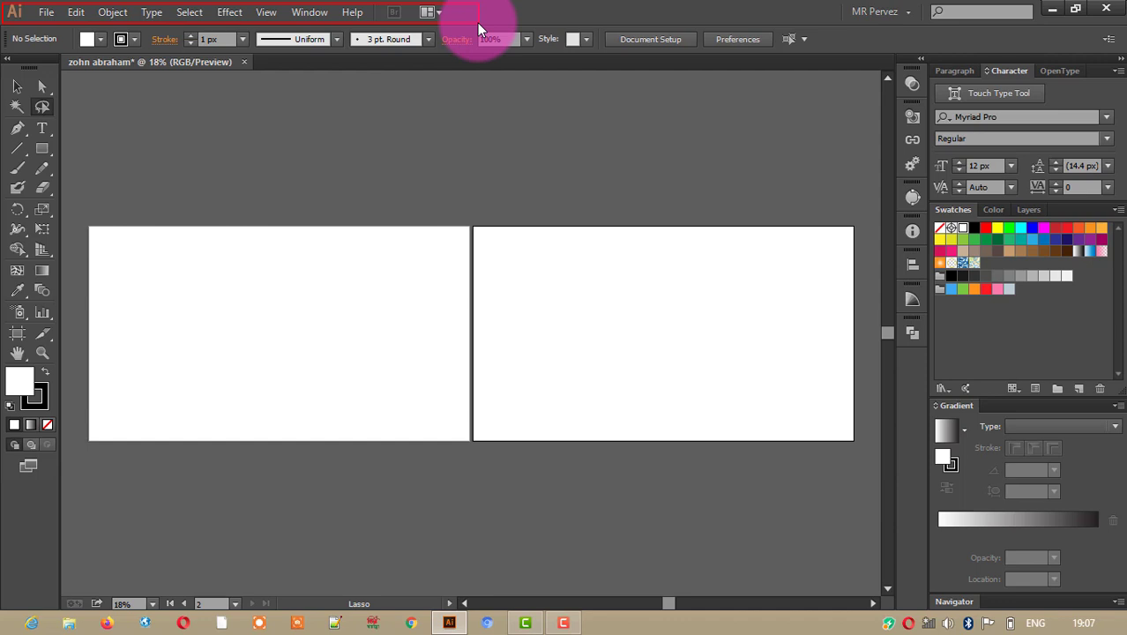
Open the File menu and arrow right through the menus toward Object.
click(48, 12)
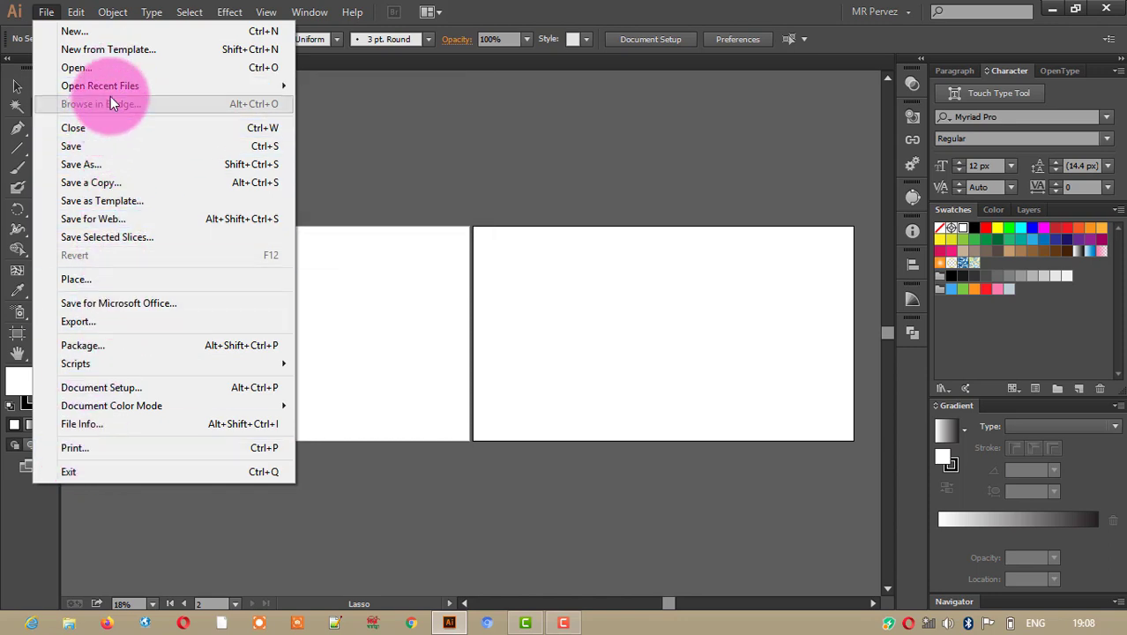
key(Right)
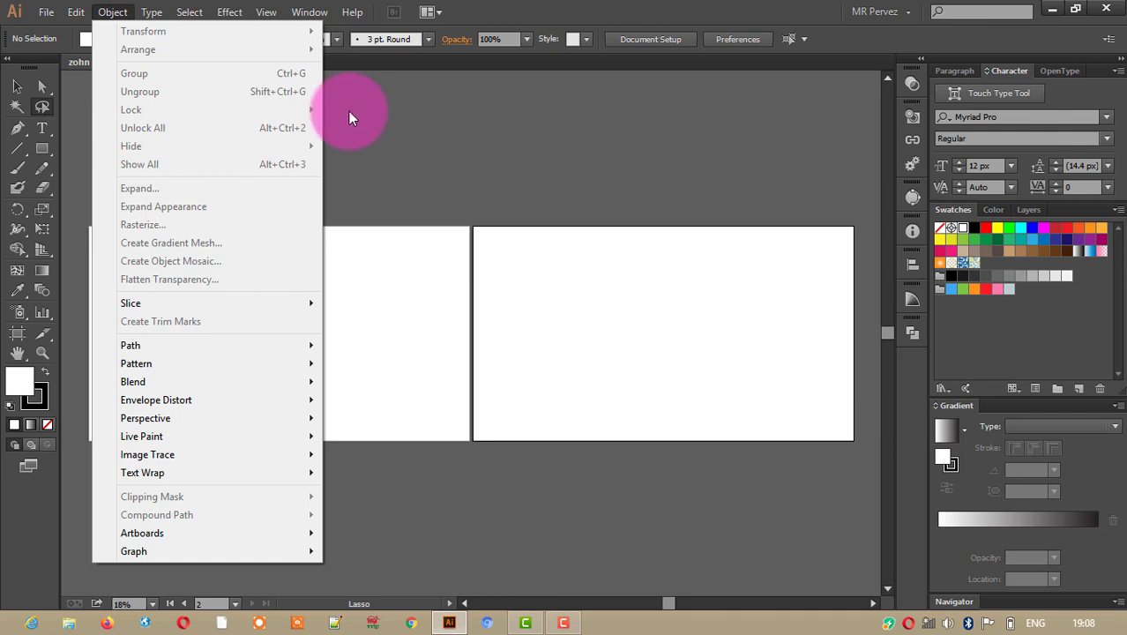
Dismiss the Object menu on the empty canvas and point out the Tools panel.
click(347, 112)
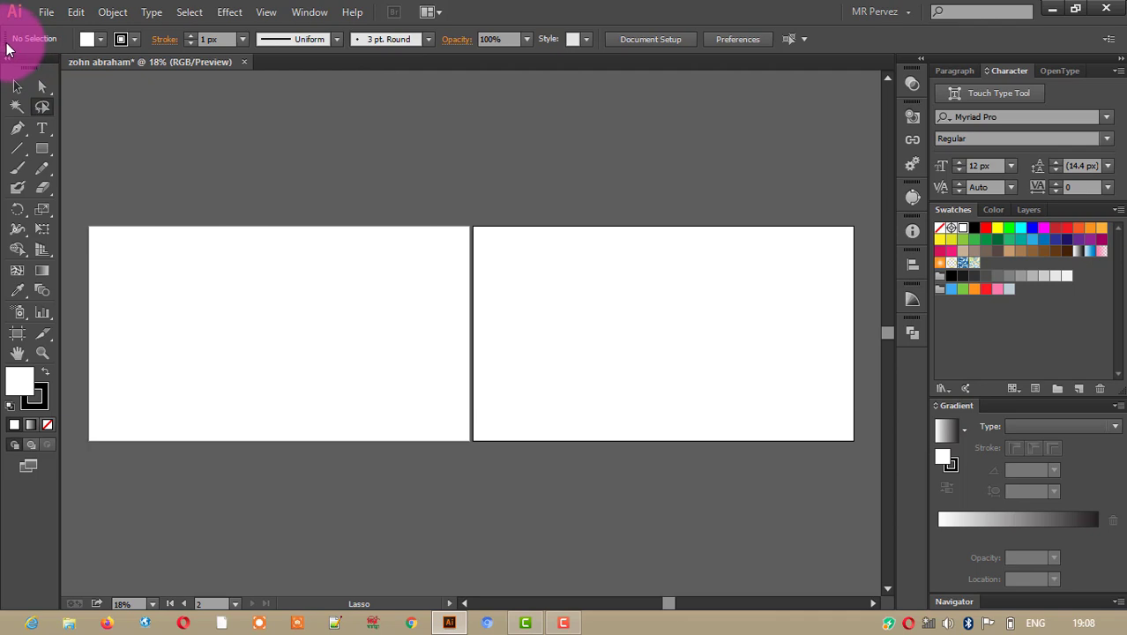
drag(5, 57, 67, 492)
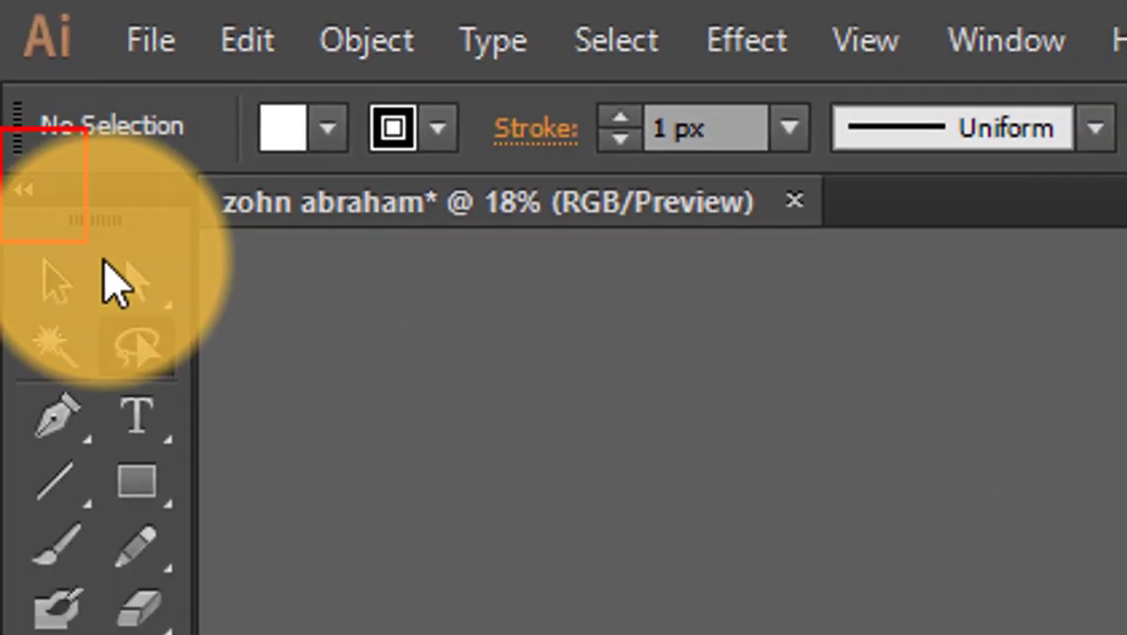
Toggle the Tools panel to one column and back to two, then pick the Selection Tool.
click(7, 60)
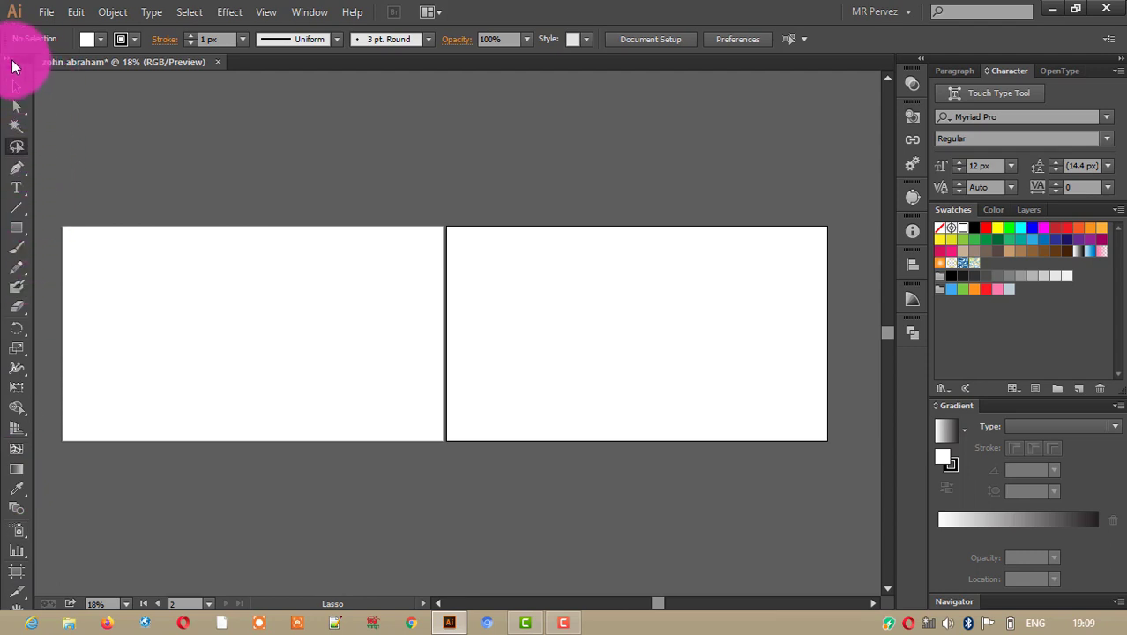
click(5, 59)
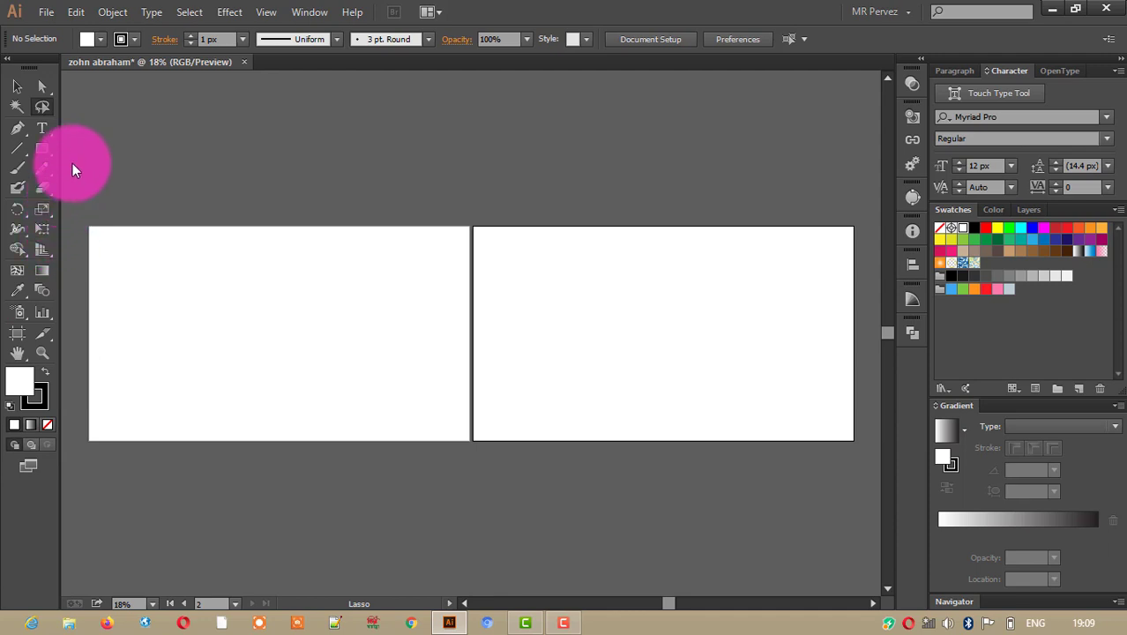
click(18, 86)
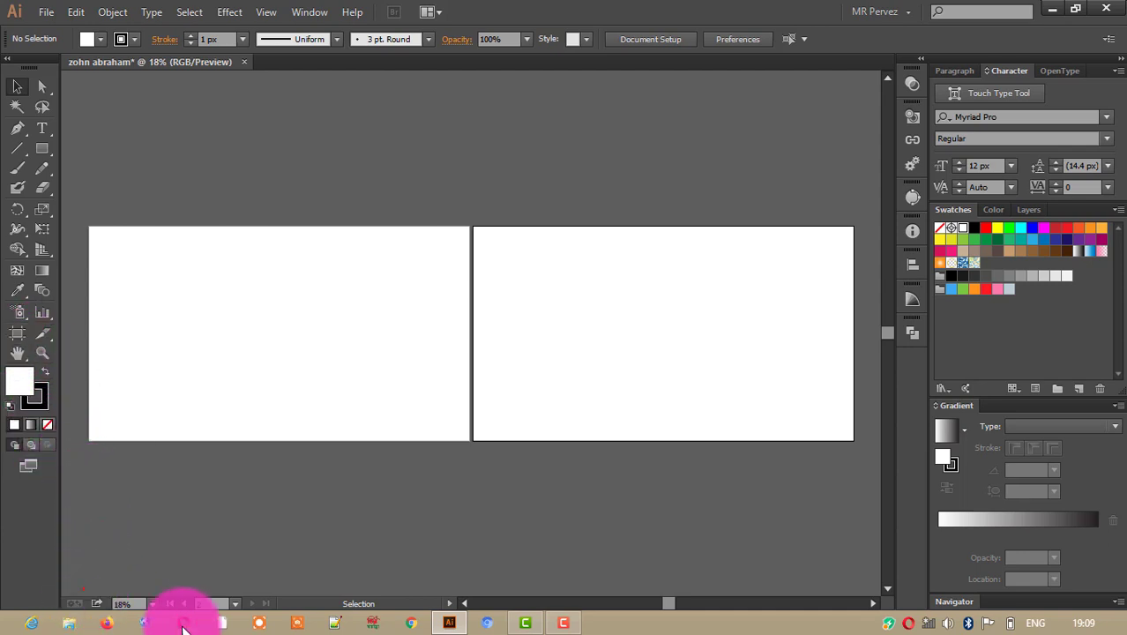
mouse_move(461, 619)
mouse_down()
mouse_move(863, 612)
mouse_move(876, 627)
mouse_up()
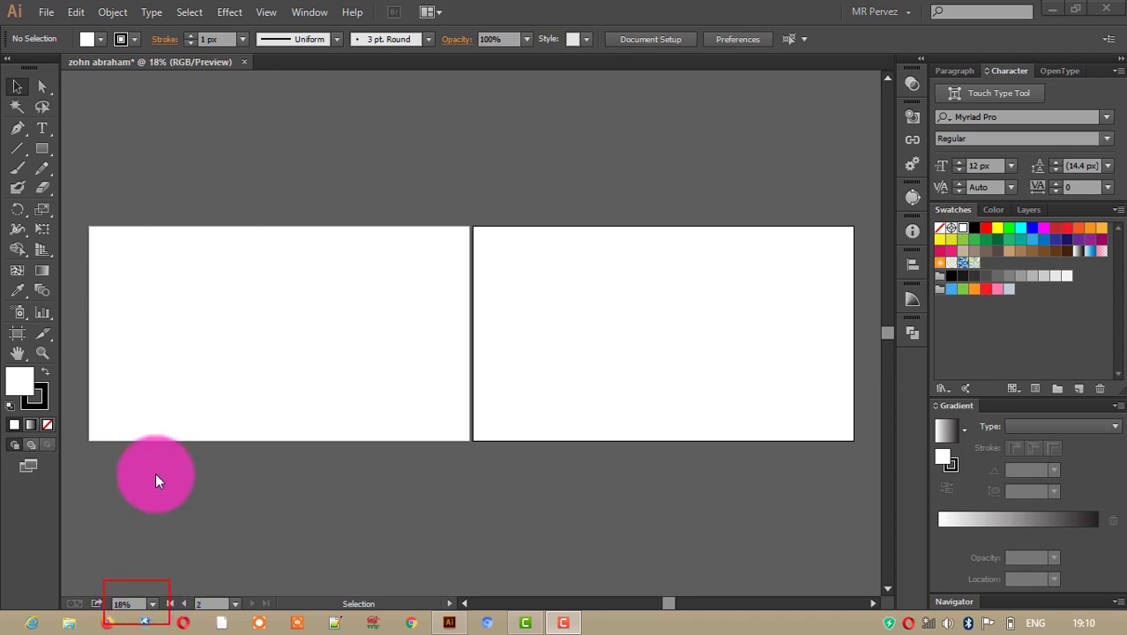
click(152, 605)
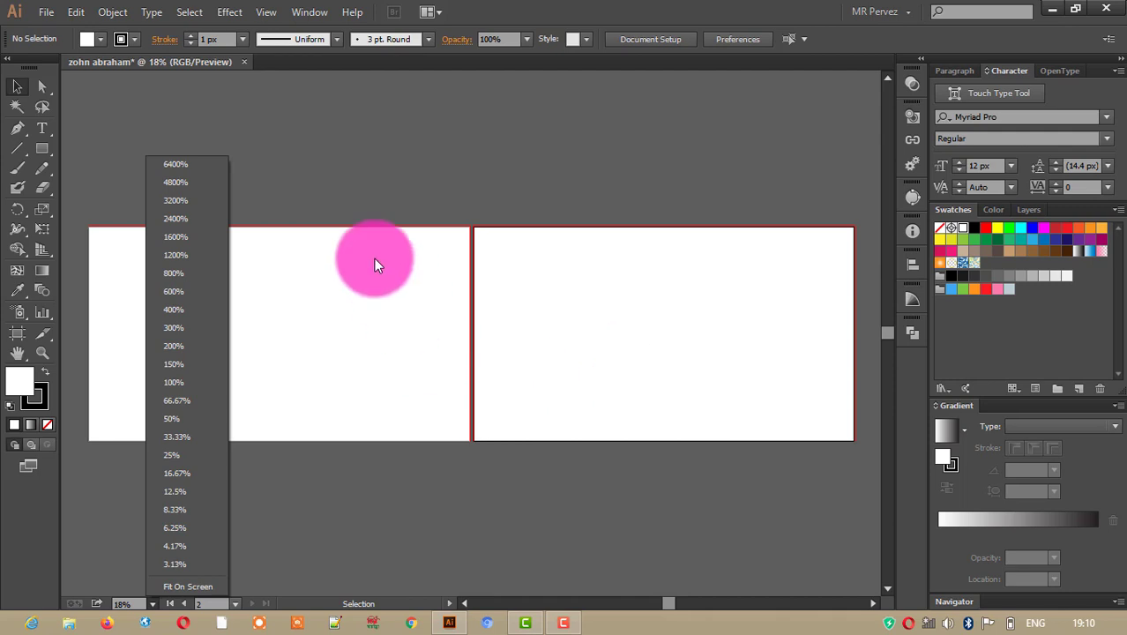
click(270, 486)
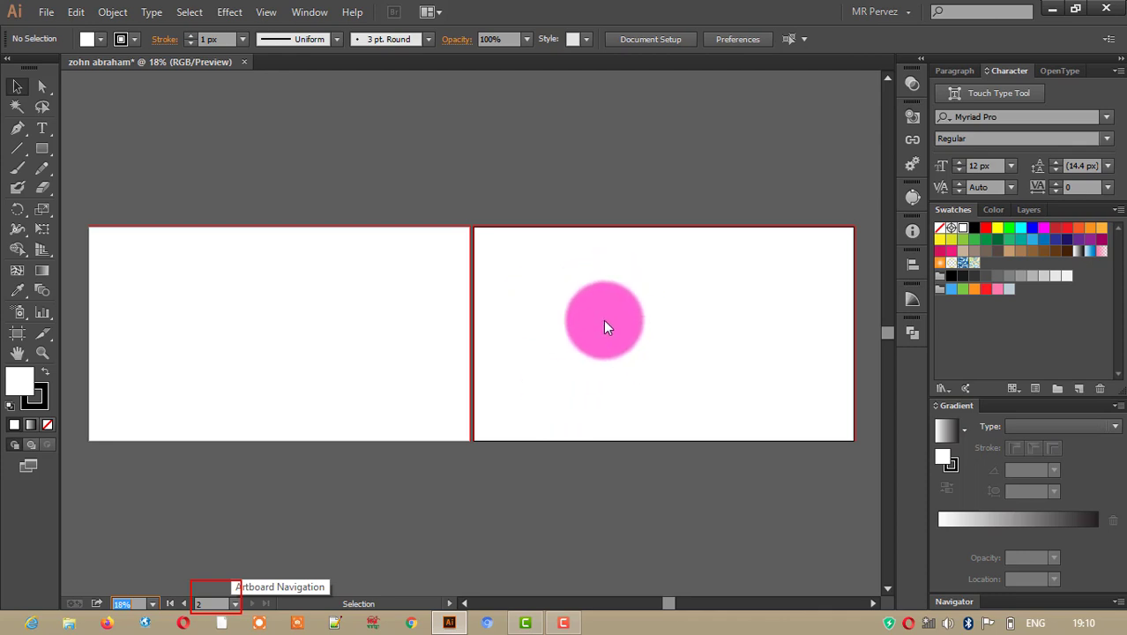
Browse the Artboard Navigation list staying on artboard 2, then open the status bar popup.
click(237, 604)
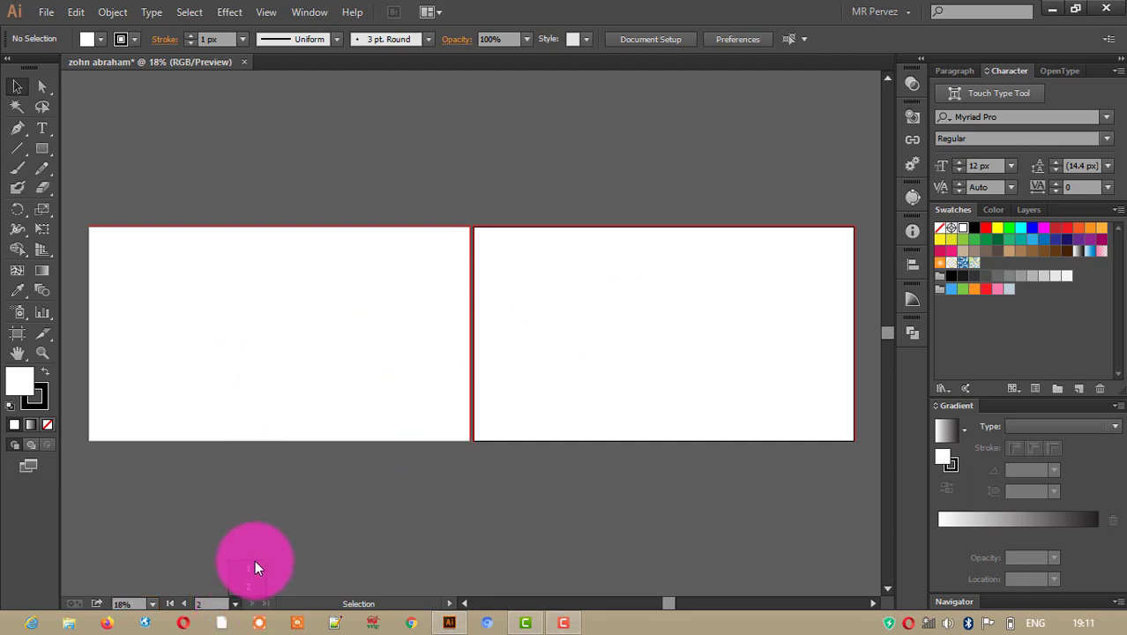
click(222, 529)
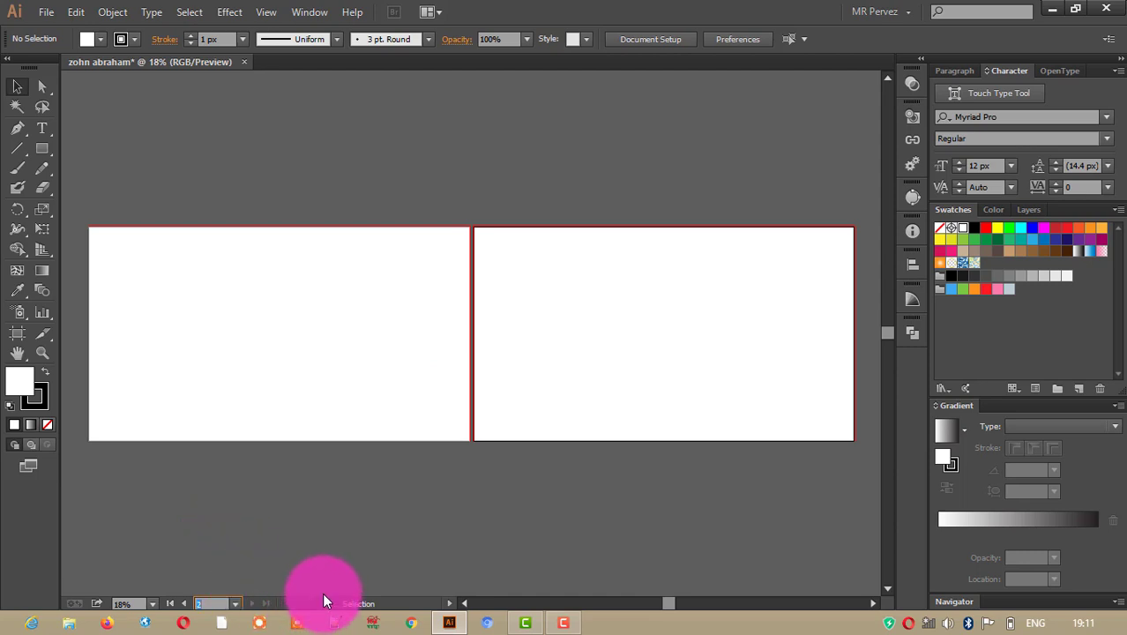
drag(280, 578, 438, 614)
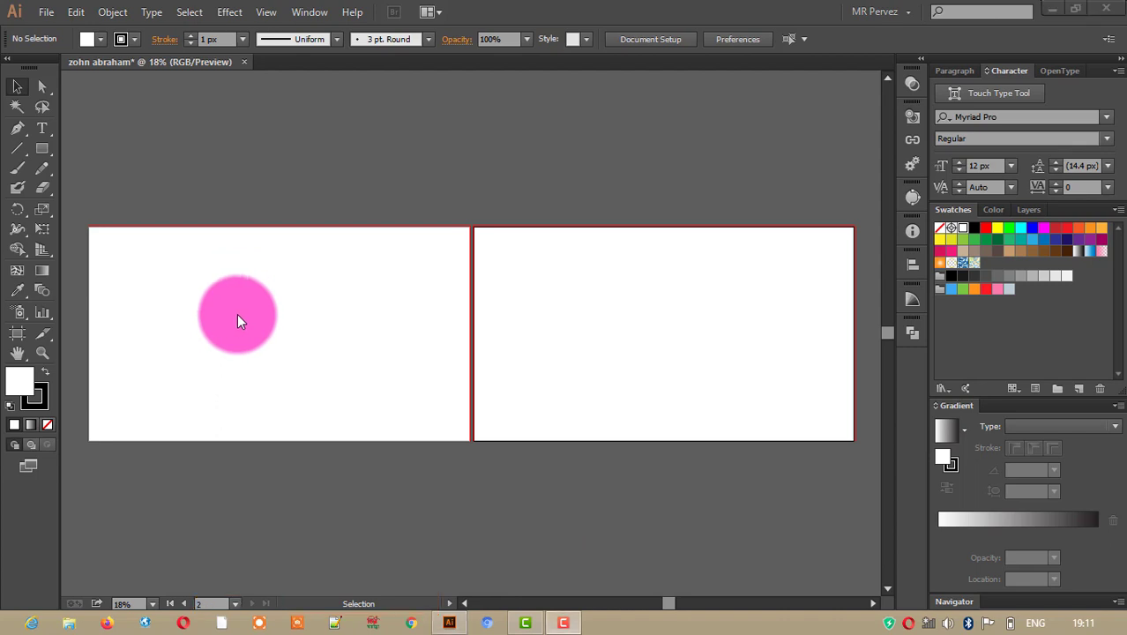
click(449, 604)
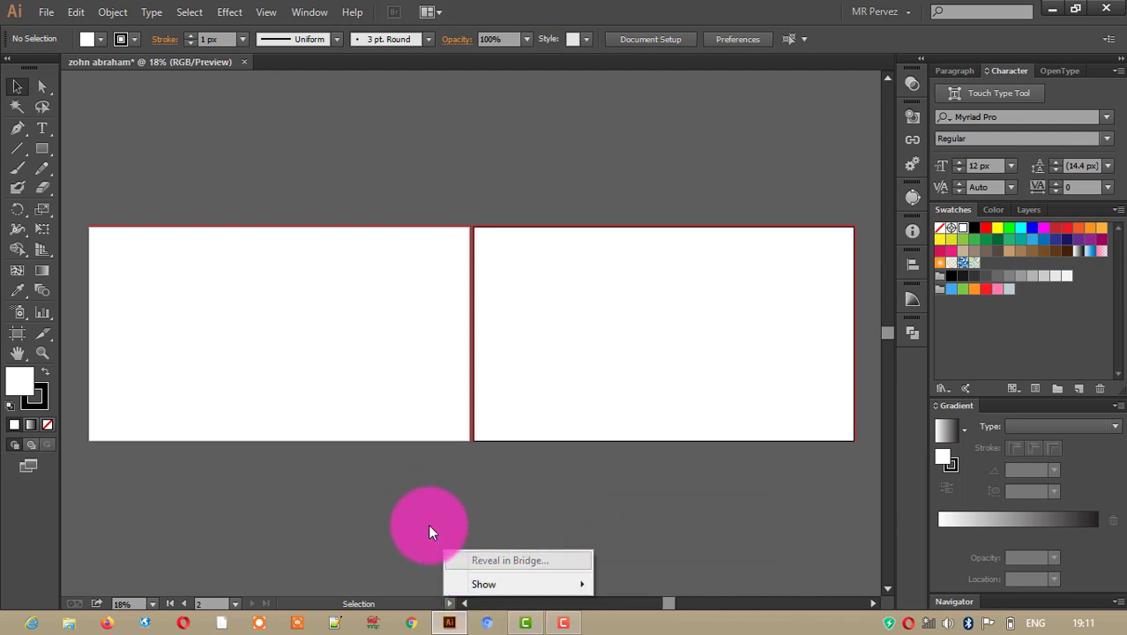
Close the status bar popup menu and point out the panels on the right.
click(405, 532)
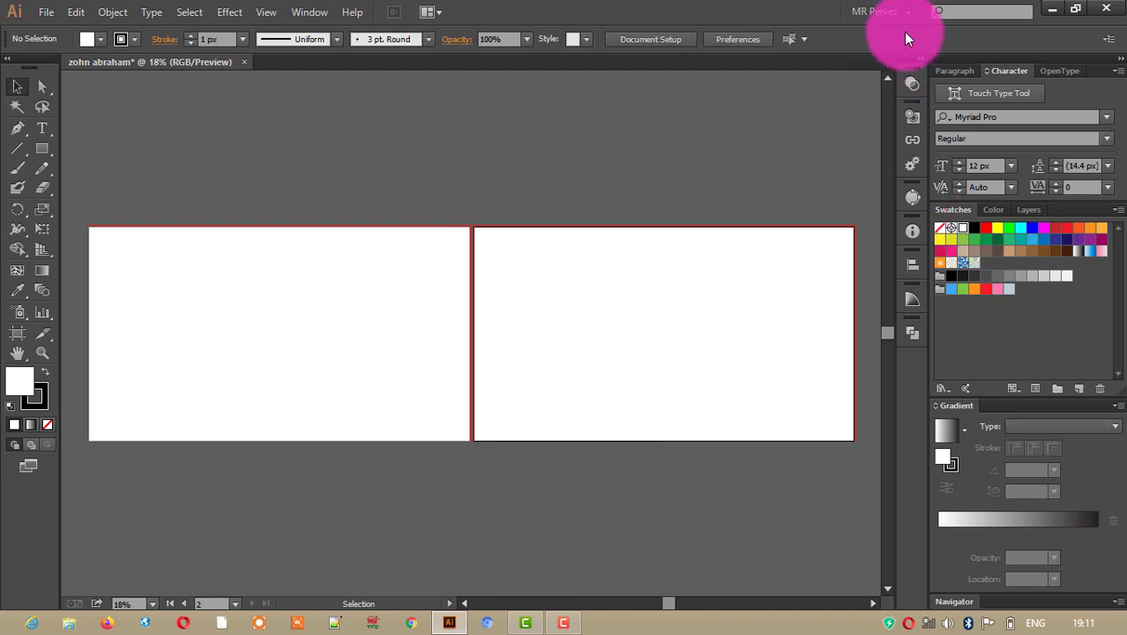
drag(906, 37, 1124, 602)
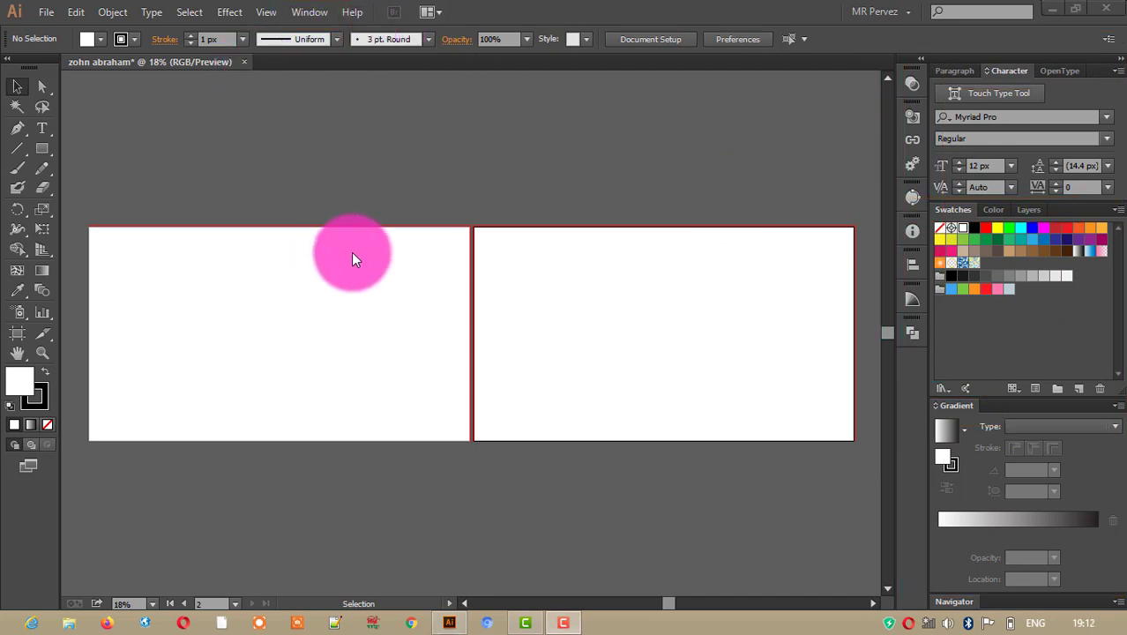
click(305, 17)
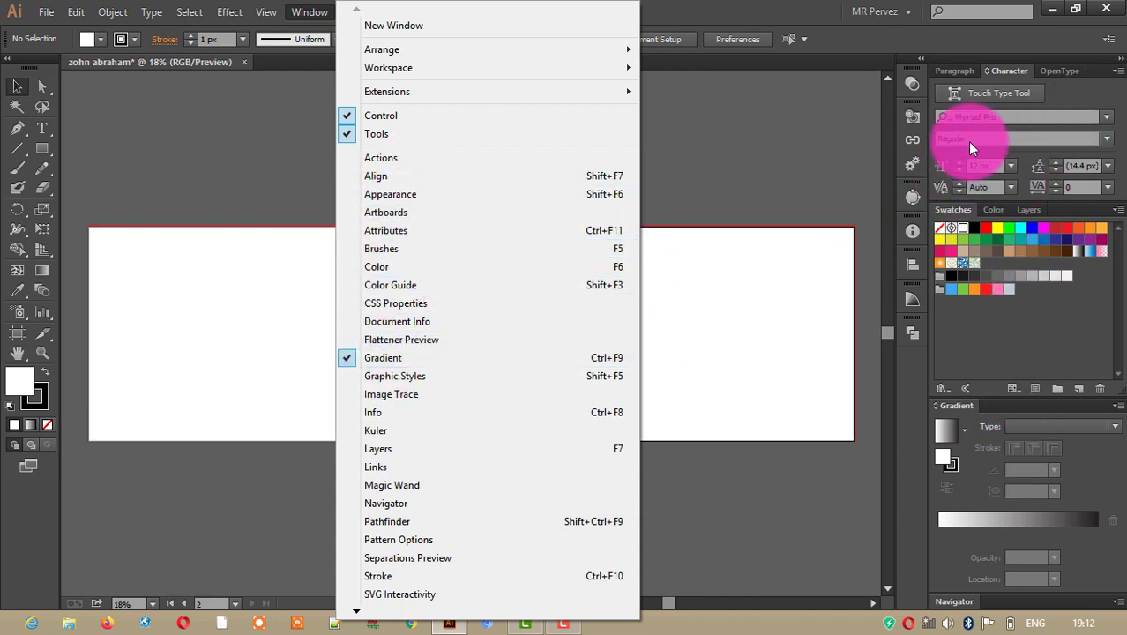
click(323, 176)
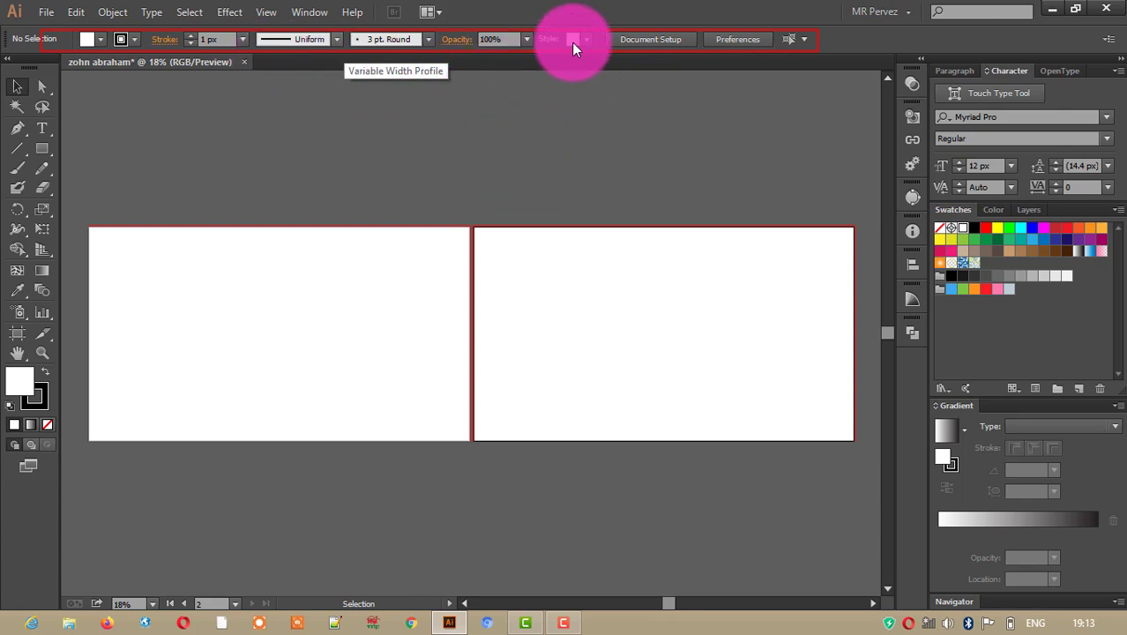
Select the Type Tool and point out the Character and Paragraph options in the Control panel.
click(42, 129)
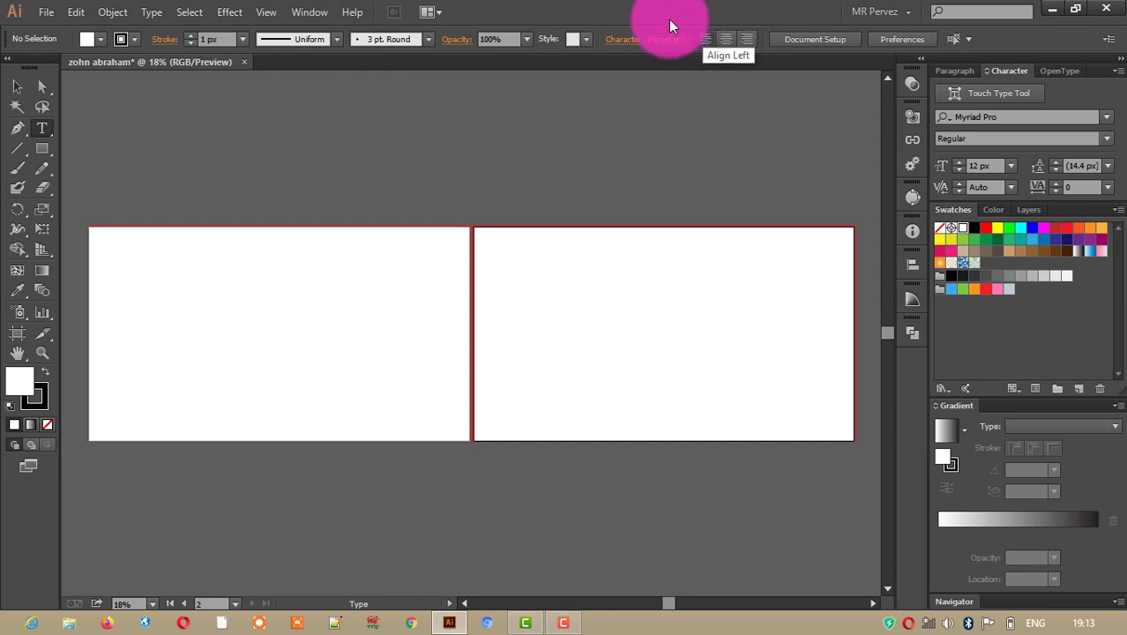
drag(668, 20, 991, 59)
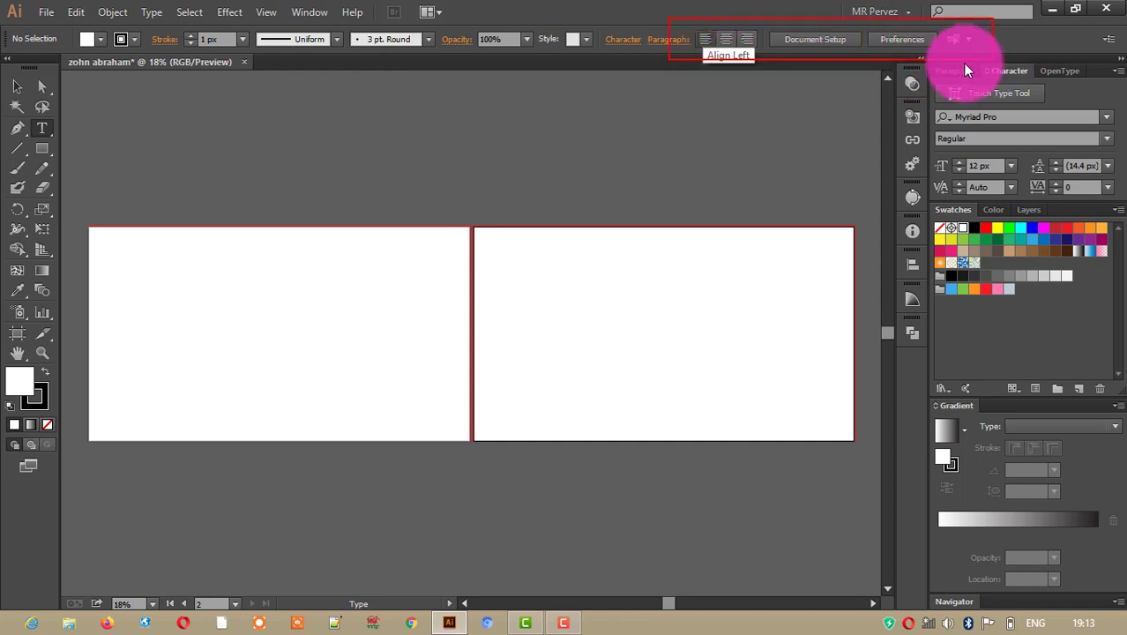